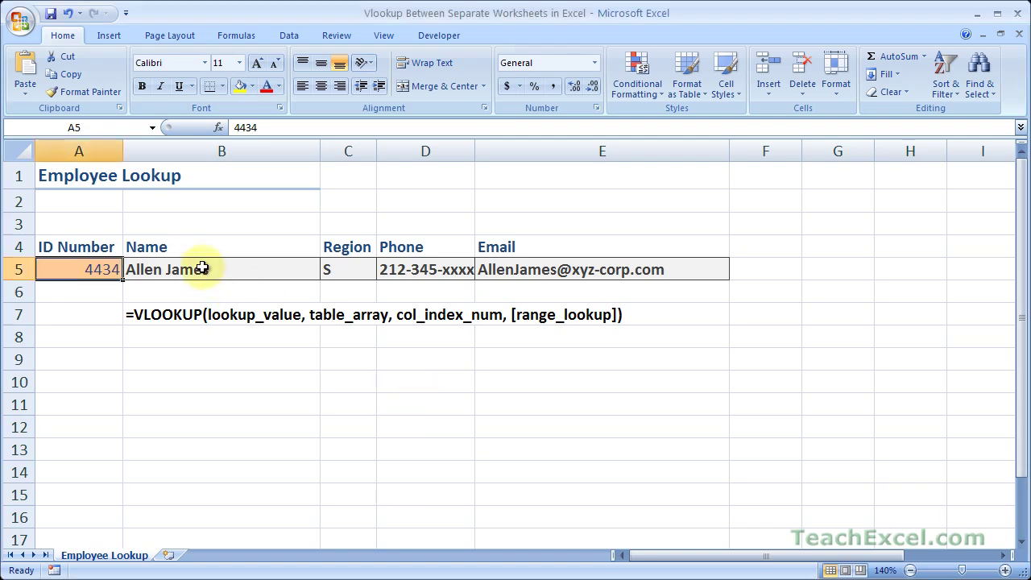
Step: Enter employee ID 9853 in A5 so the lookup row returns that employee's name, region W, phone and email
left_click_drag(173, 270, 600, 269)
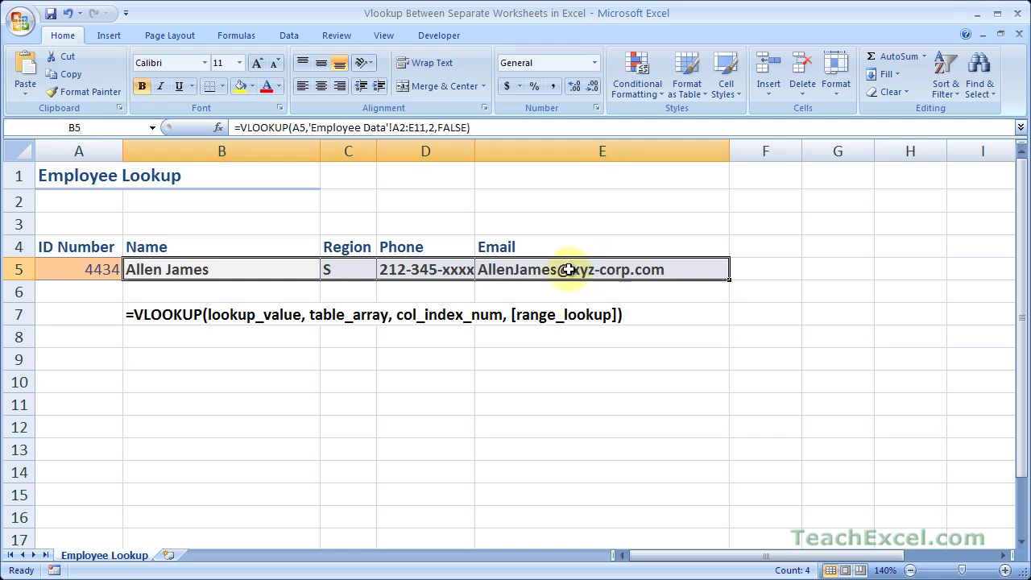
left_click(83, 274)
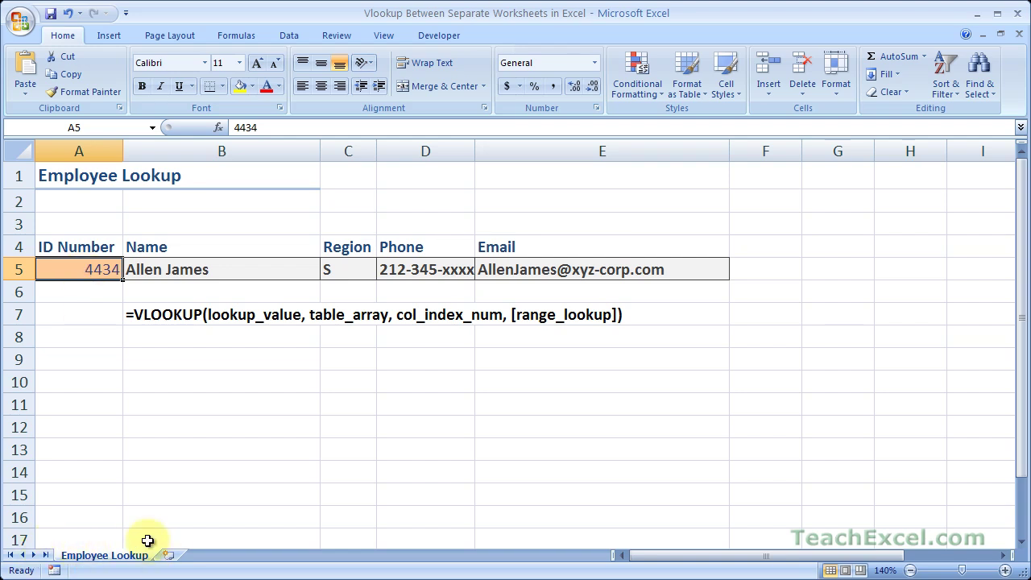
key("ctrl+z")
type("9853")
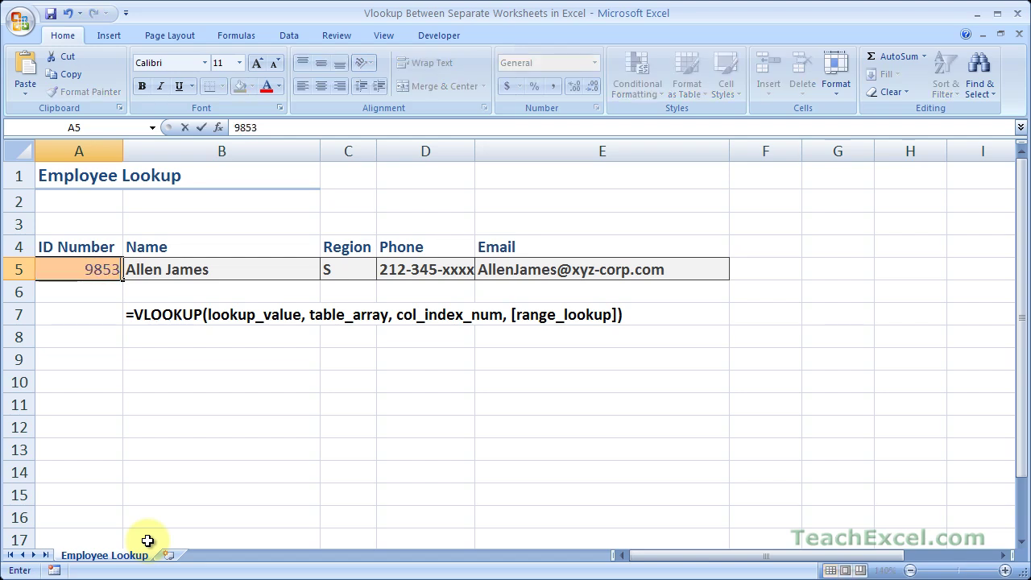
key("ctrl+Return")
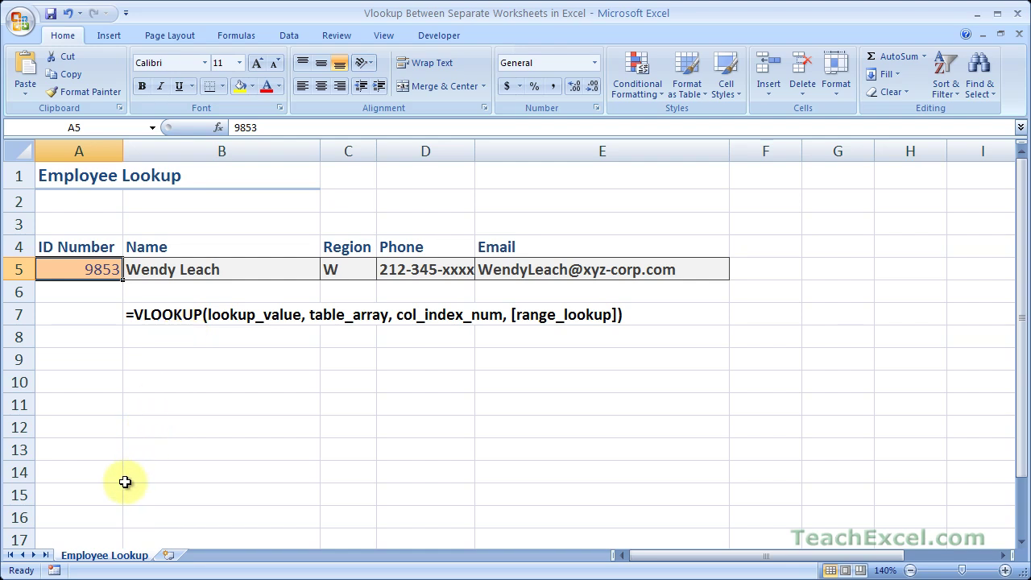
Step: Unhide the Employee Data sheet
right_click(104, 559)
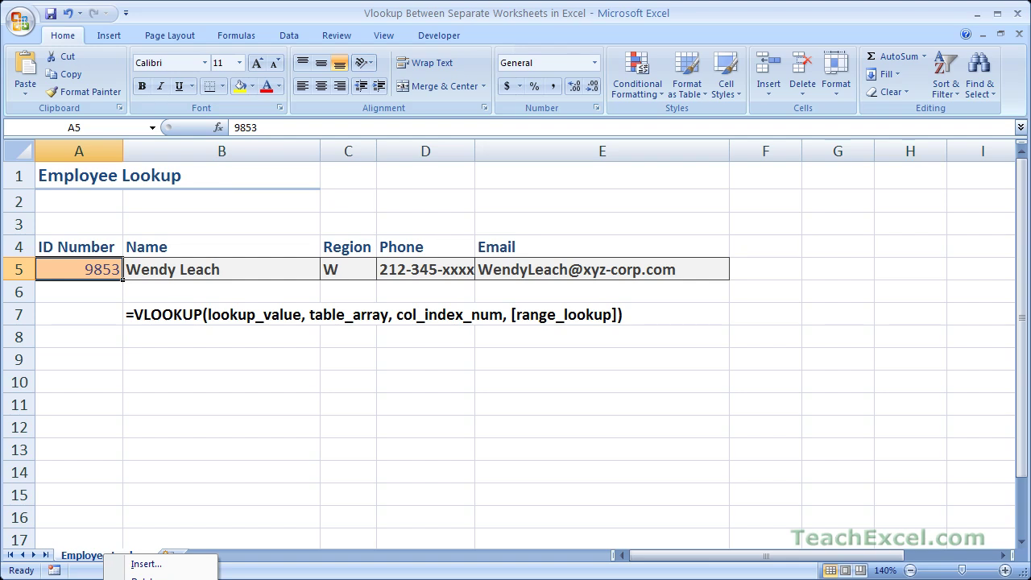
left_click(153, 578)
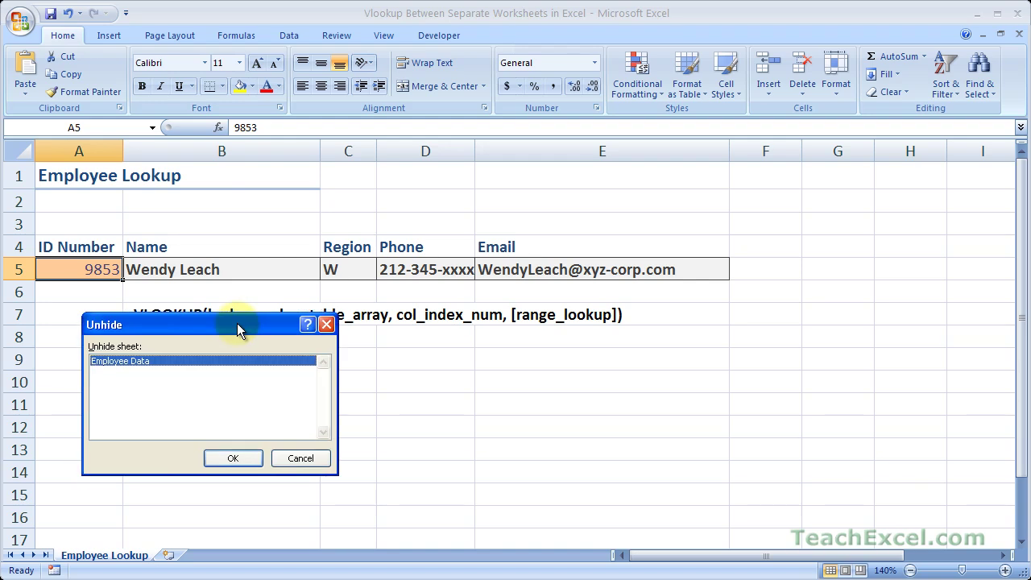
left_click(230, 457)
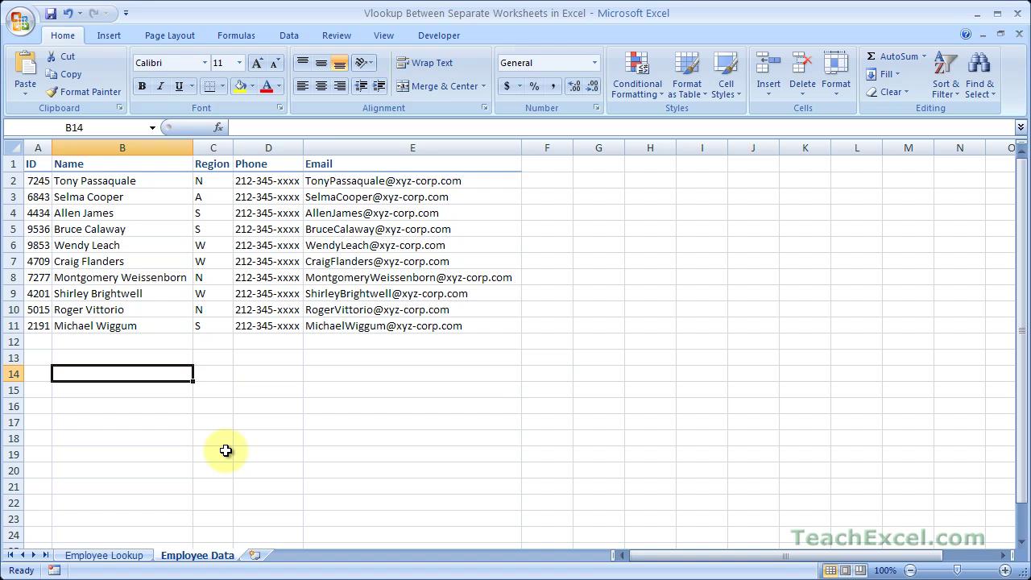
Step: Review the ten-record employee table A1:E11, then return to Employee Lookup
left_click_drag(32, 164, 444, 330)
left_click(393, 387)
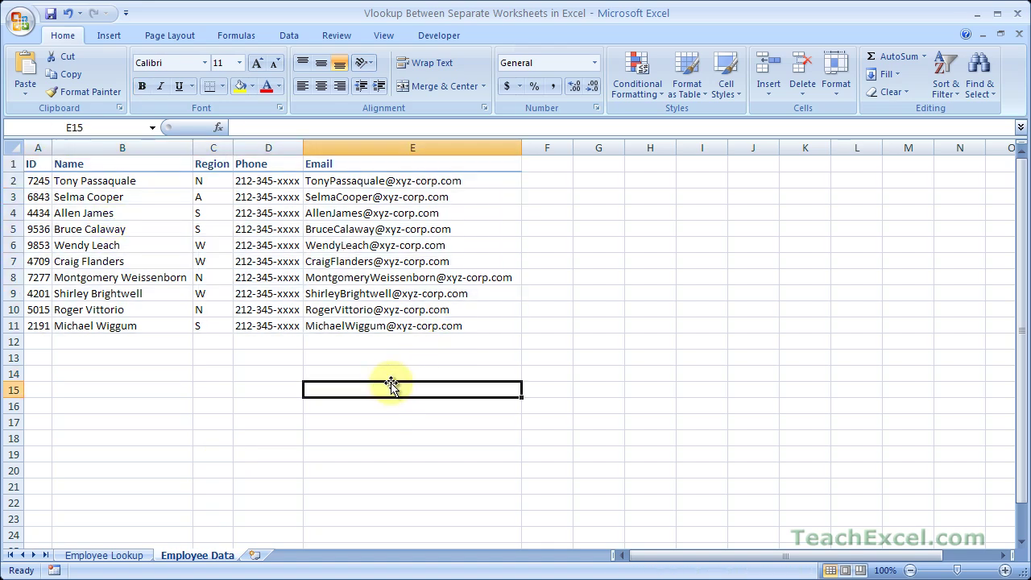
left_click(137, 556)
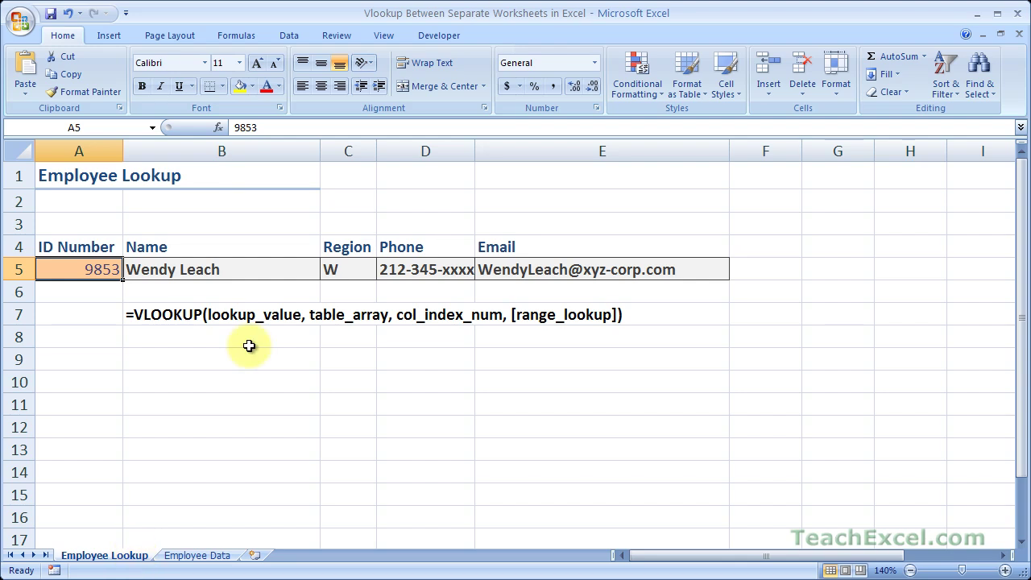
Step: Replace B5 with =VLOOKUP(A5,'Employee Data'!A2:E11,2,FALSE) to return the employee's name
left_click(247, 271)
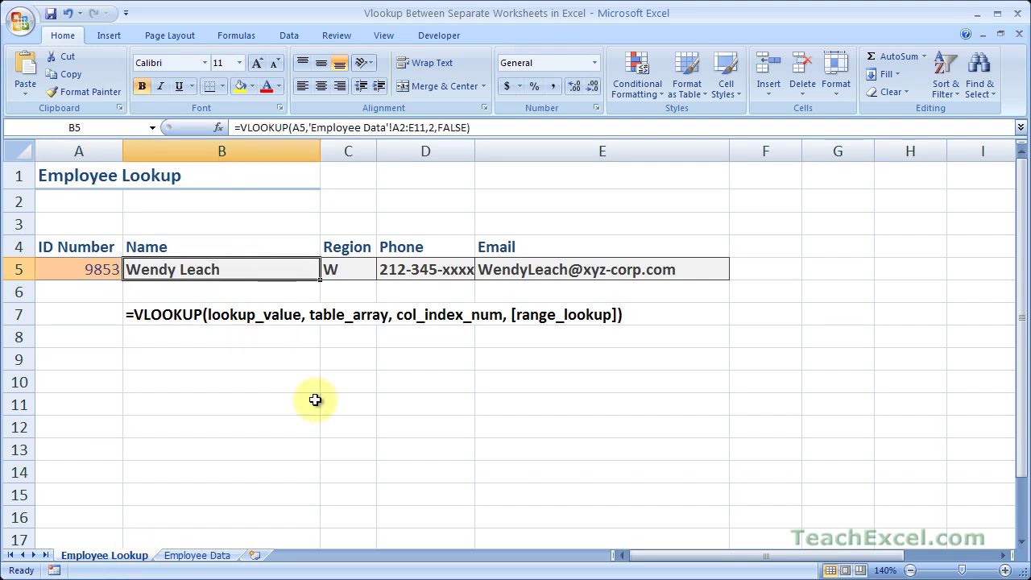
key("Delete")
type("=VLOOKUP(")
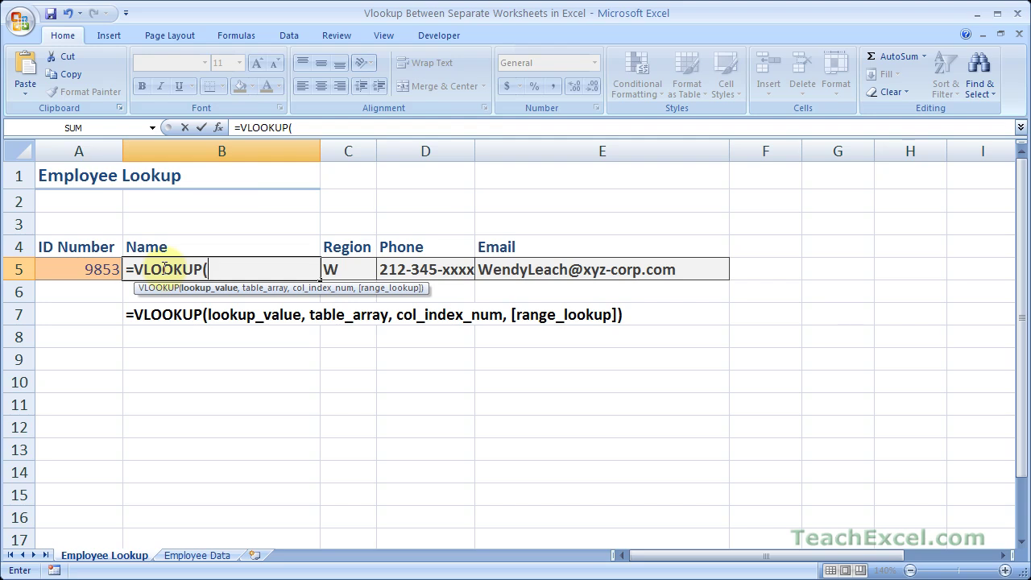
left_click(81, 269)
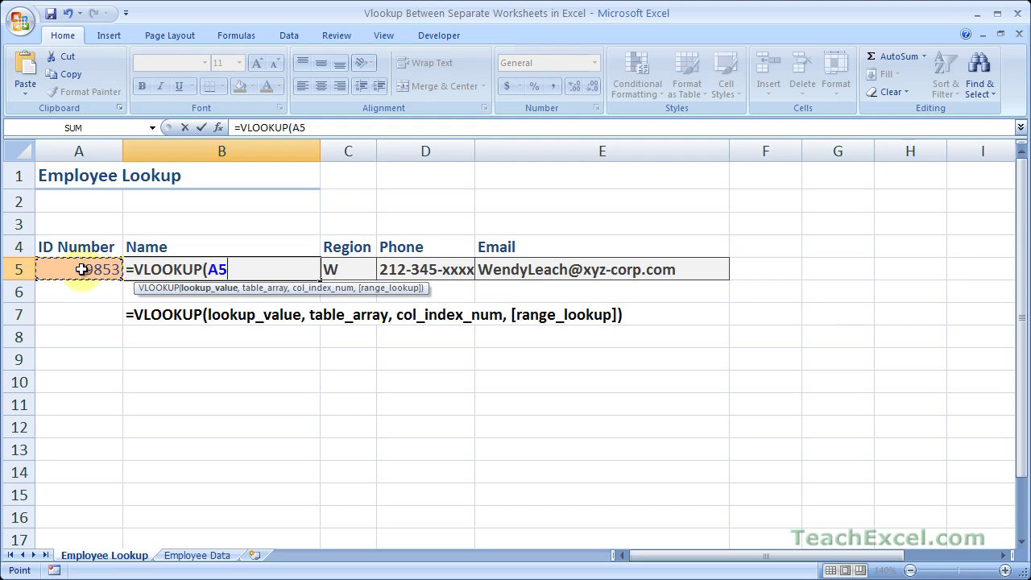
type(",")
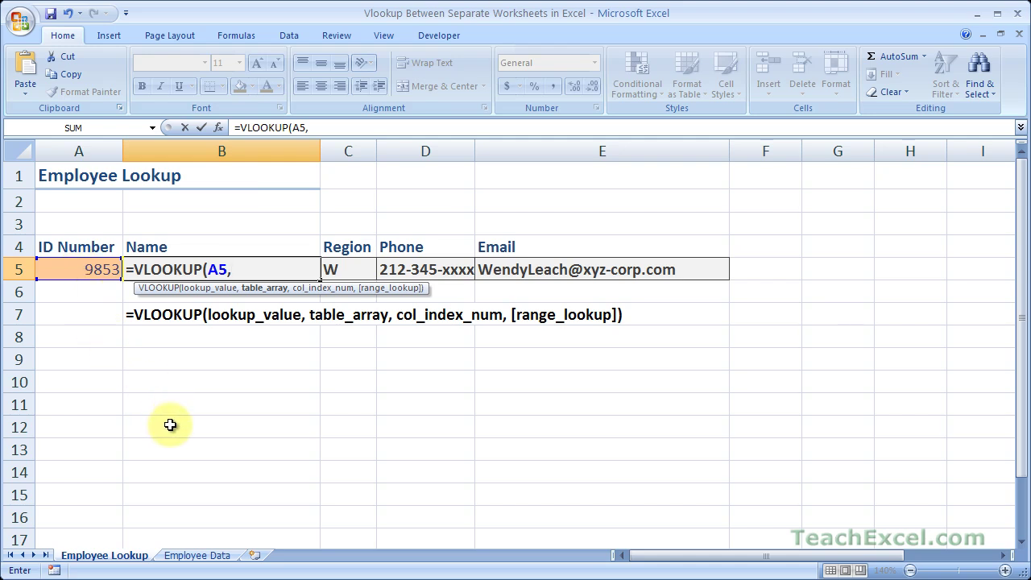
left_click(196, 556)
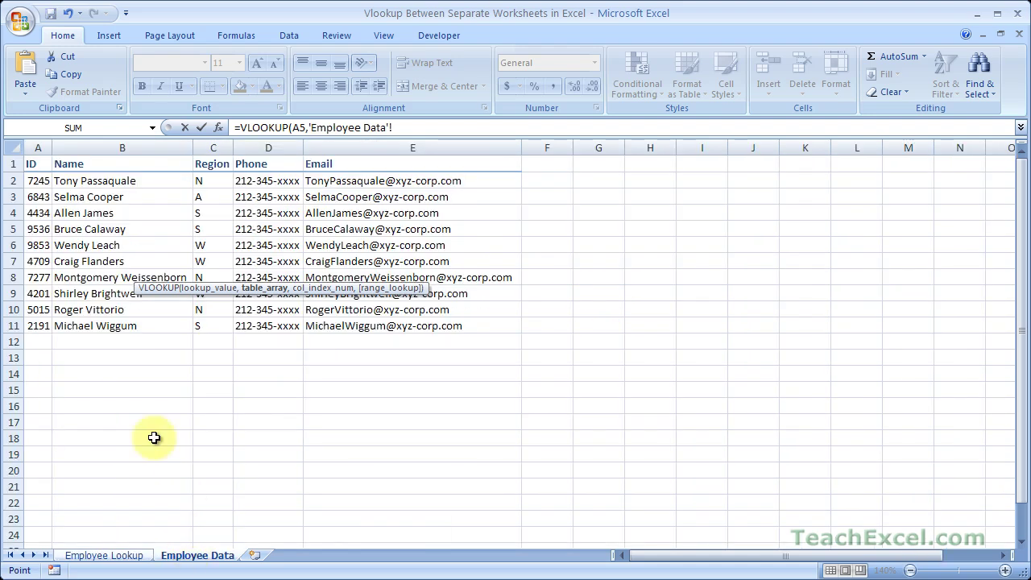
left_click_drag(40, 179, 392, 327)
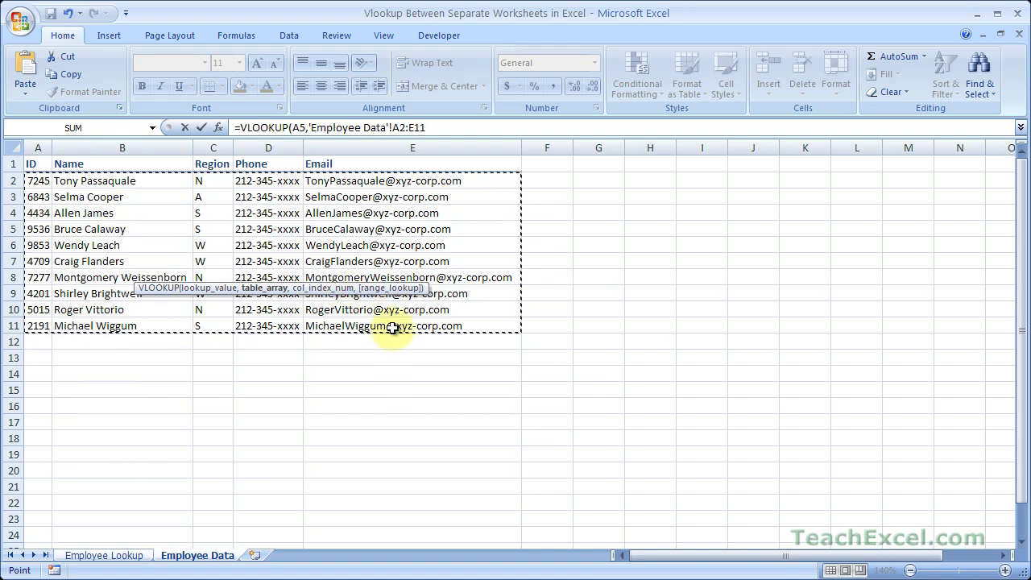
type(",")
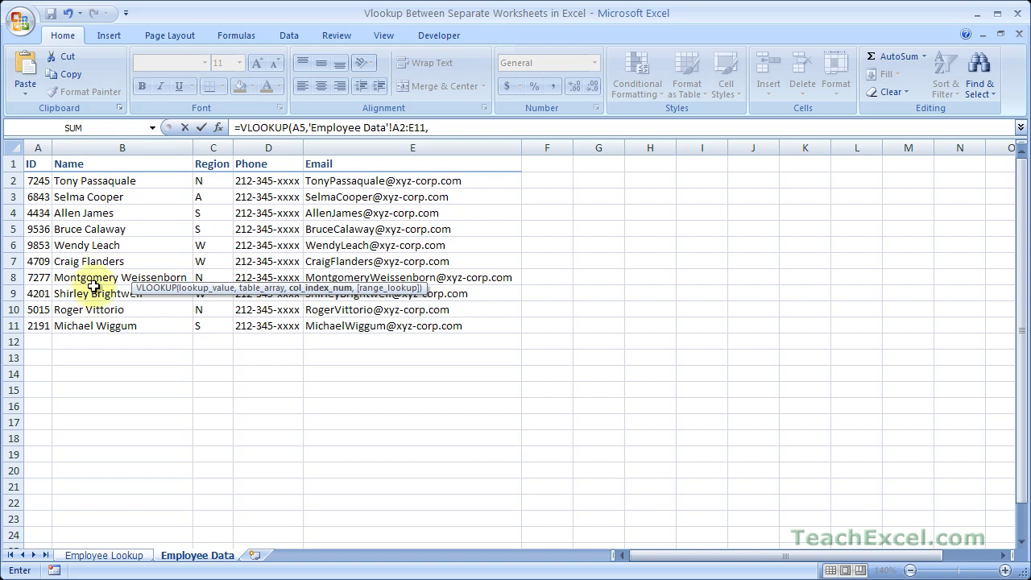
type("2")
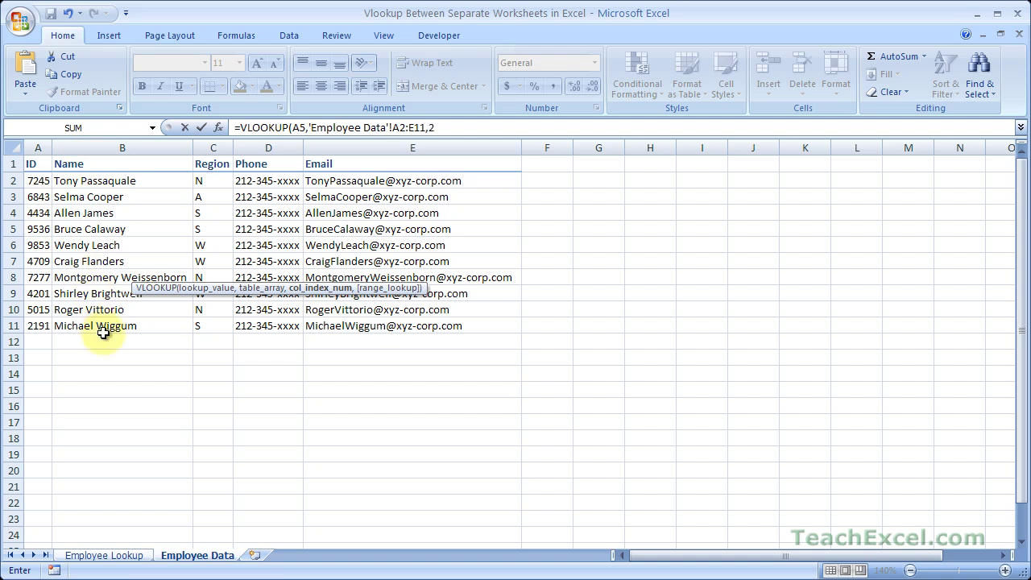
type(",")
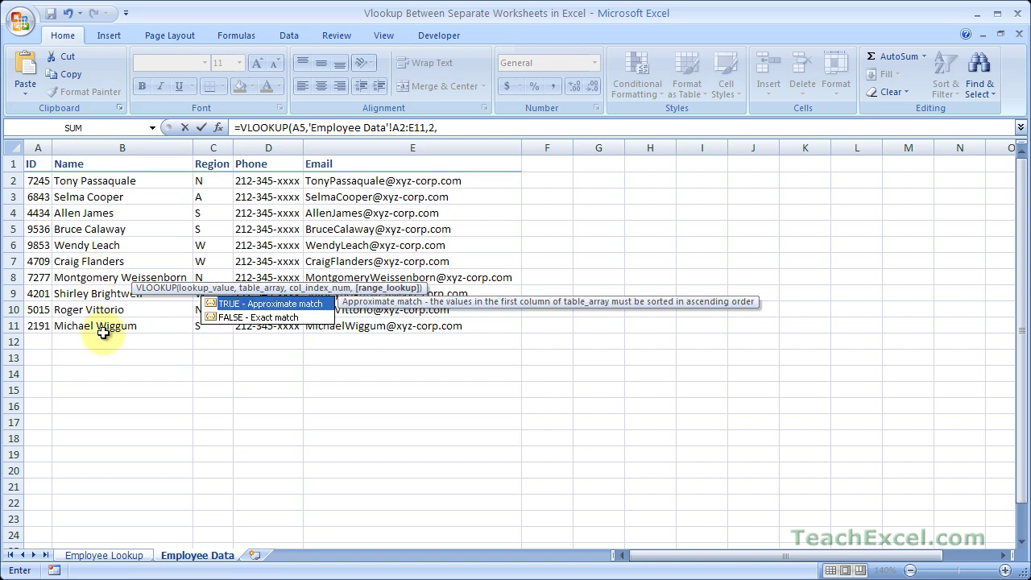
type("false")
key("Return")
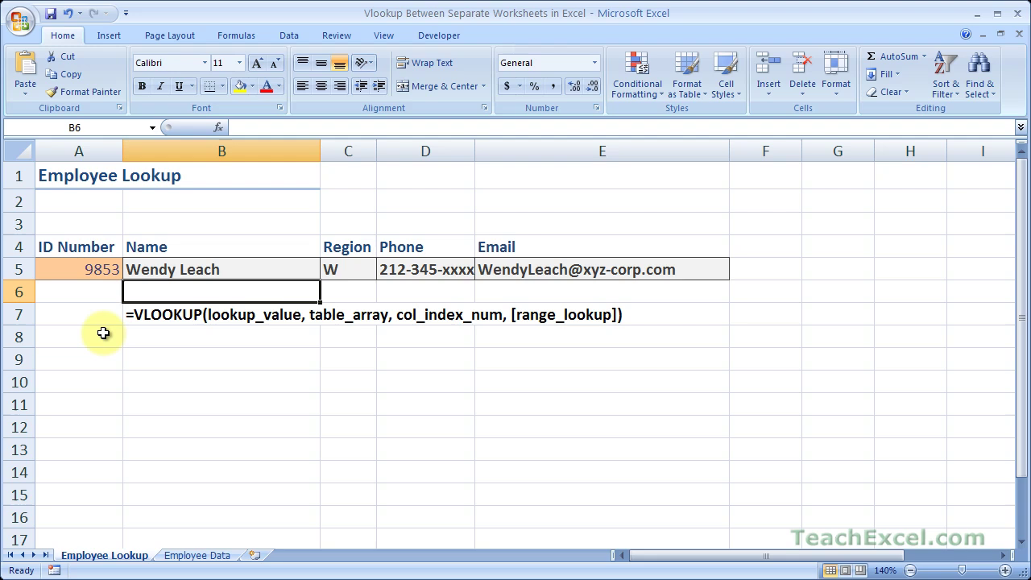
left_click(169, 269)
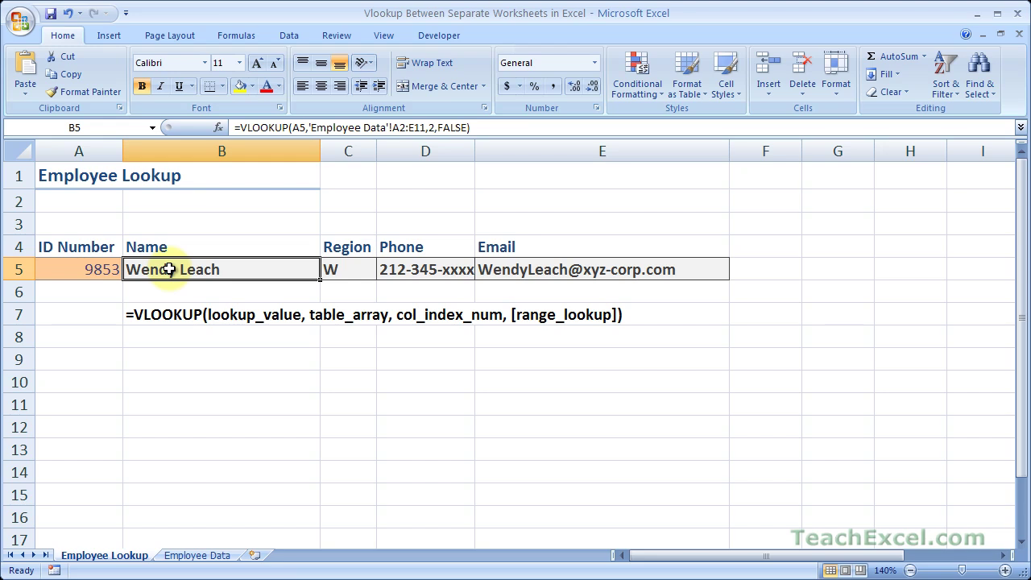
double_click(170, 269)
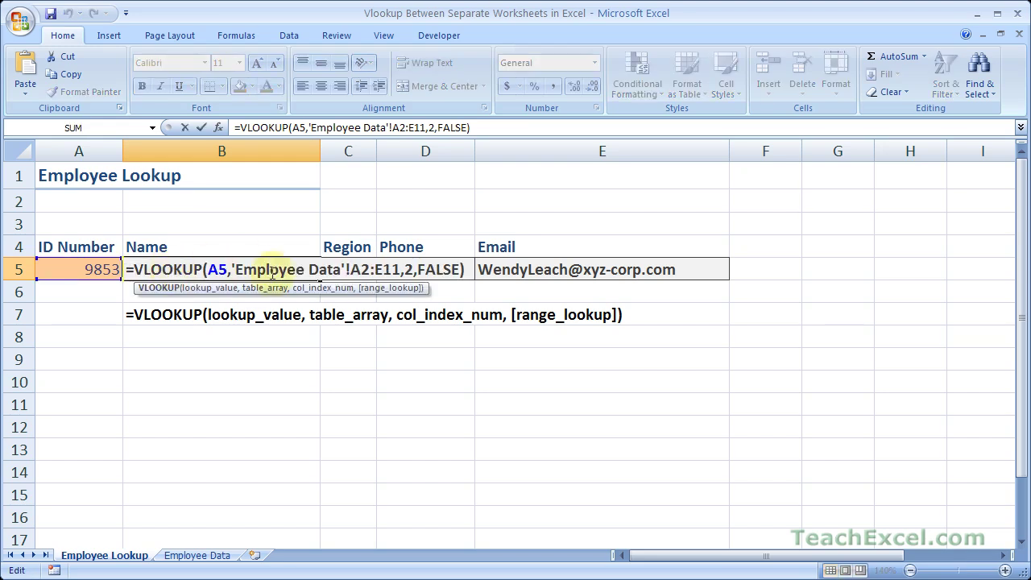
left_click(233, 270)
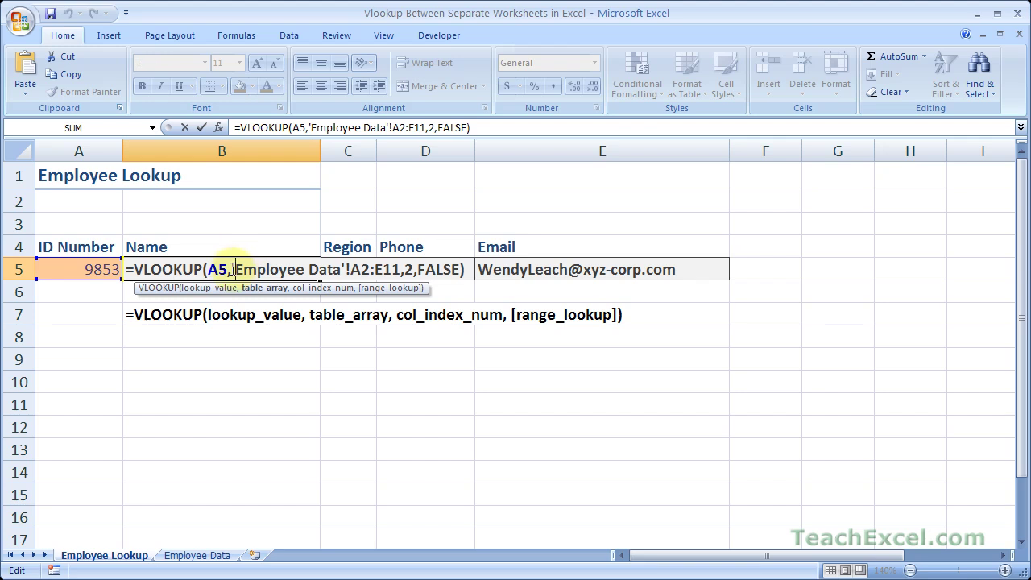
left_click_drag(233, 269, 401, 272)
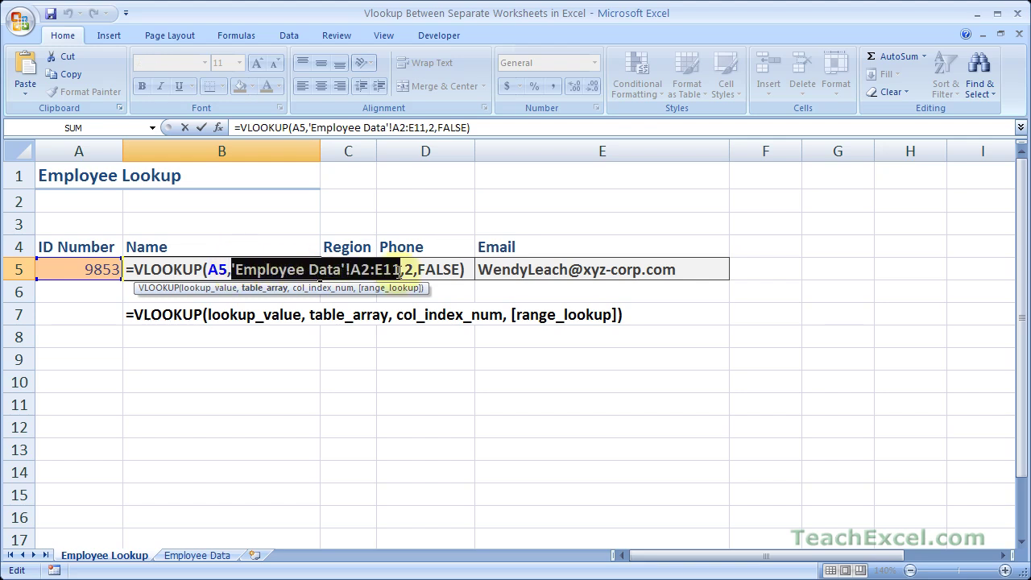
left_click(348, 269)
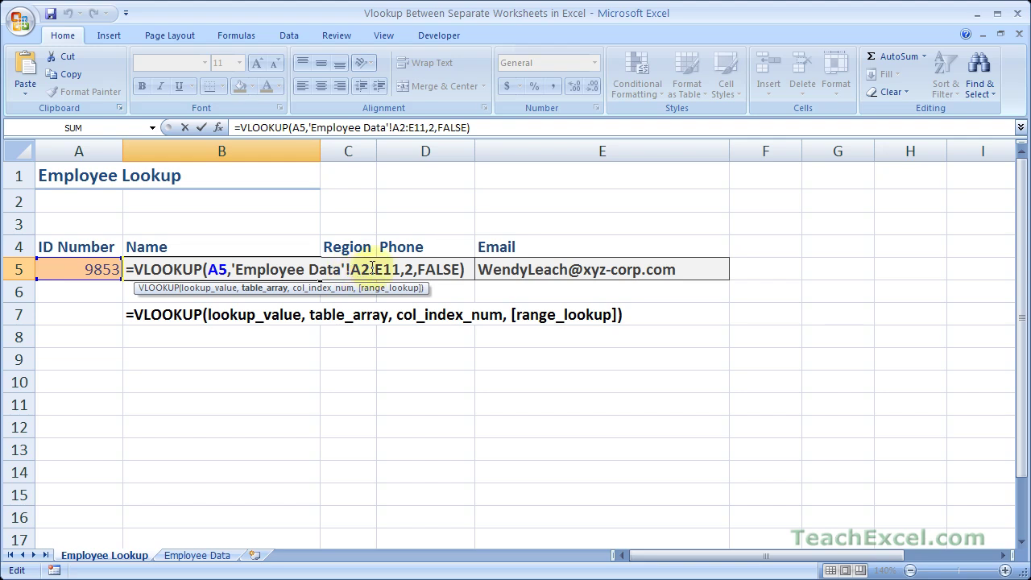
left_click_drag(350, 269, 233, 269)
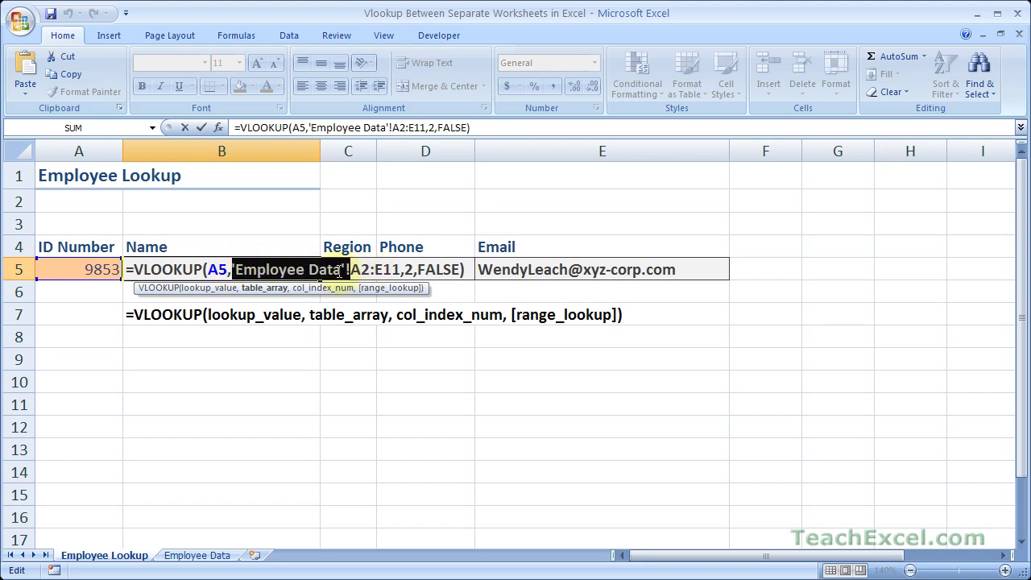
left_click(245, 269)
key("Escape")
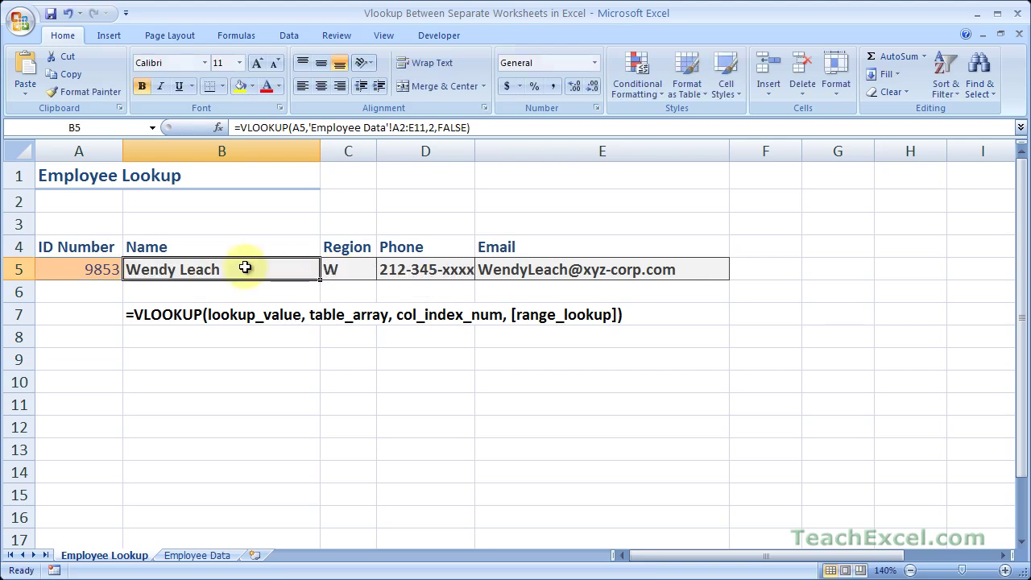
Step: Go to the Employee Data sheet and bring up its tab options to hide it
left_click(185, 557)
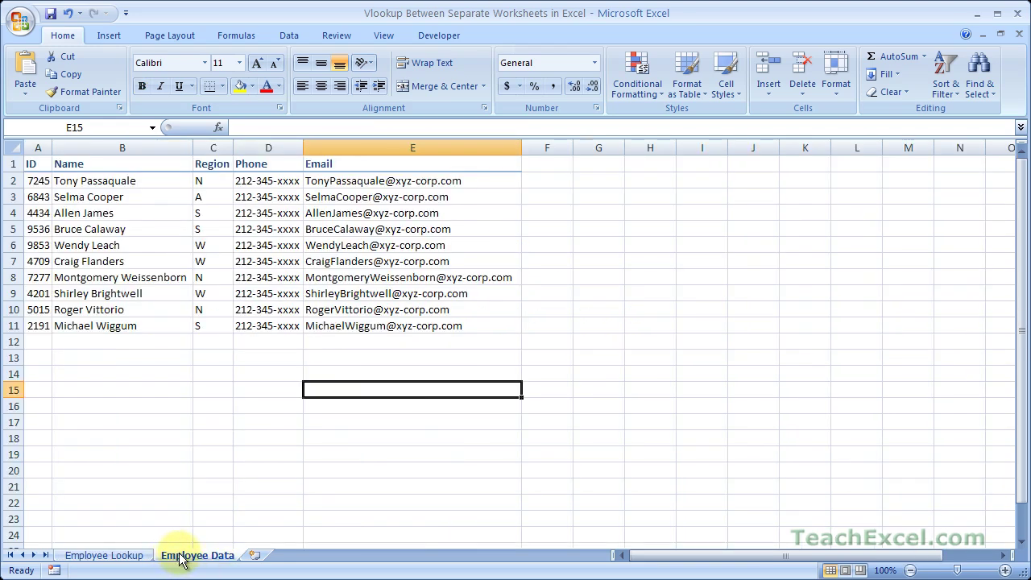
left_click(132, 555)
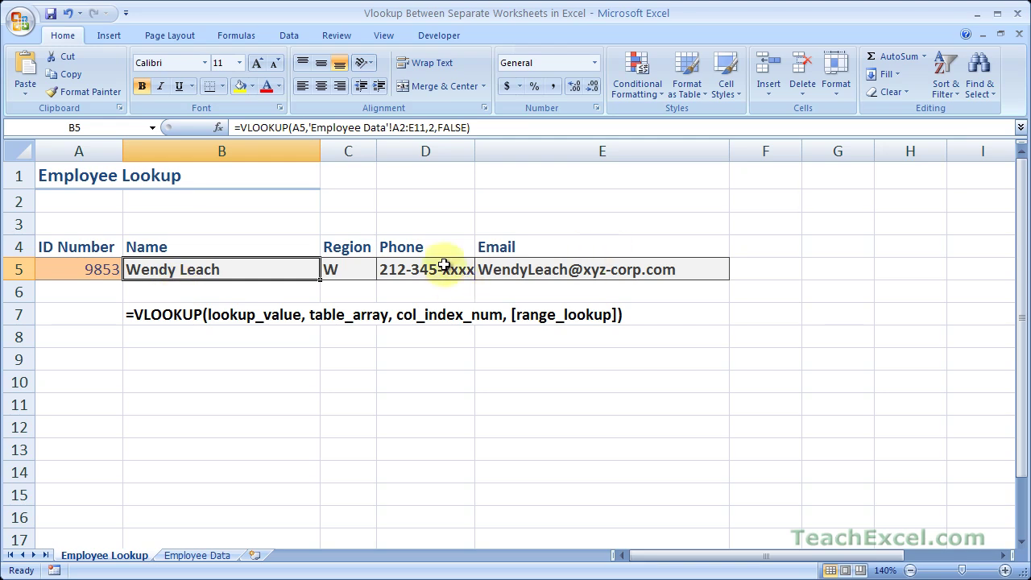
left_click(185, 559)
right_click(185, 560)
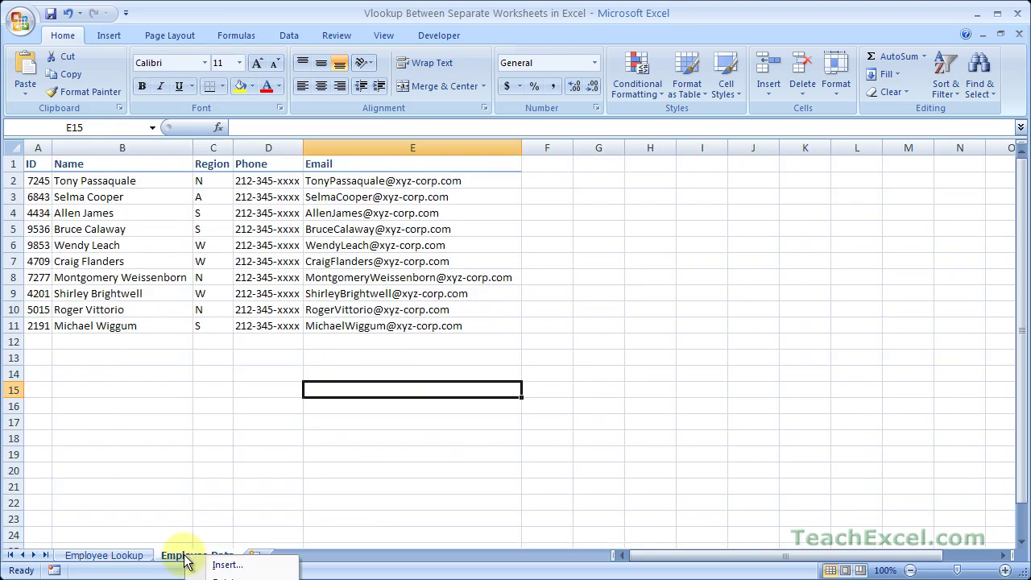